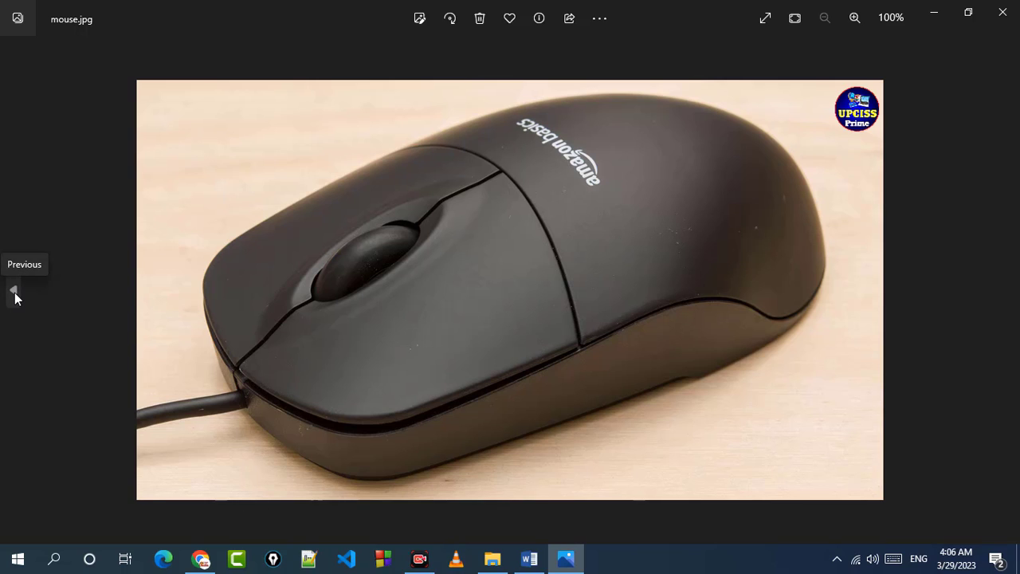
View the labelled mouse picture design-medium.jpg, and select the mouse image file on the desktop
left_click(15, 291)
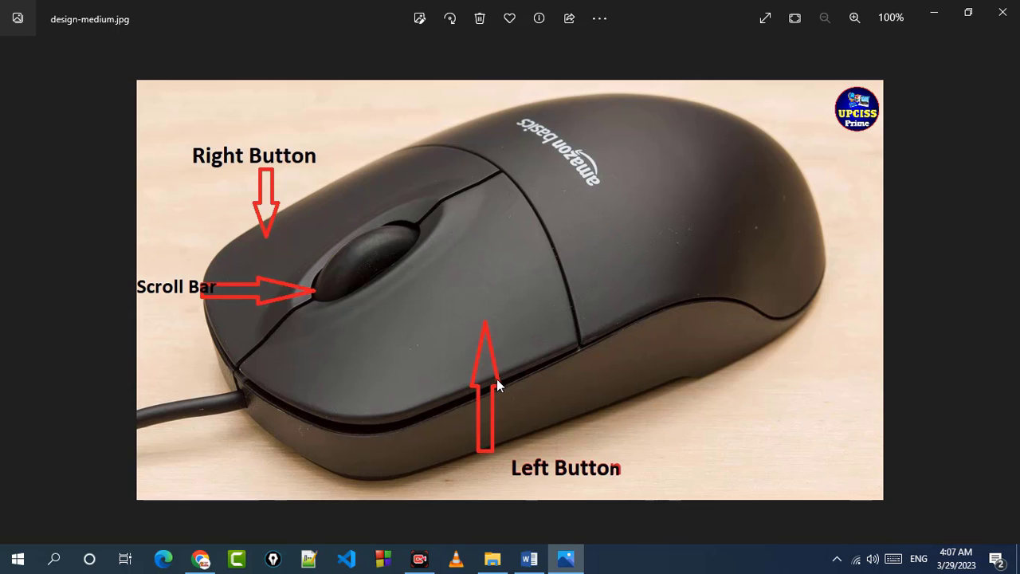
key("super+d")
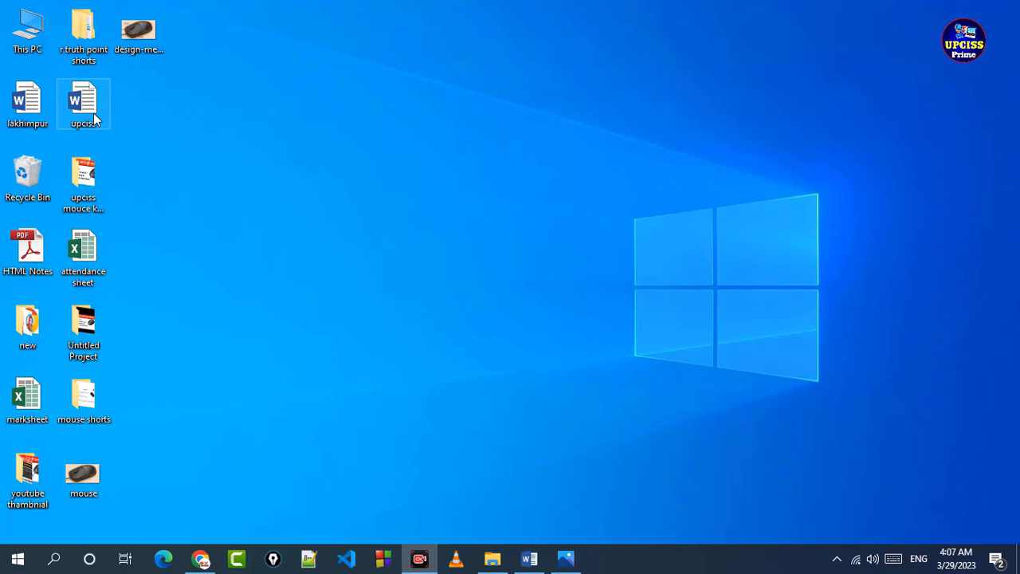
mouse_move(94, 118)
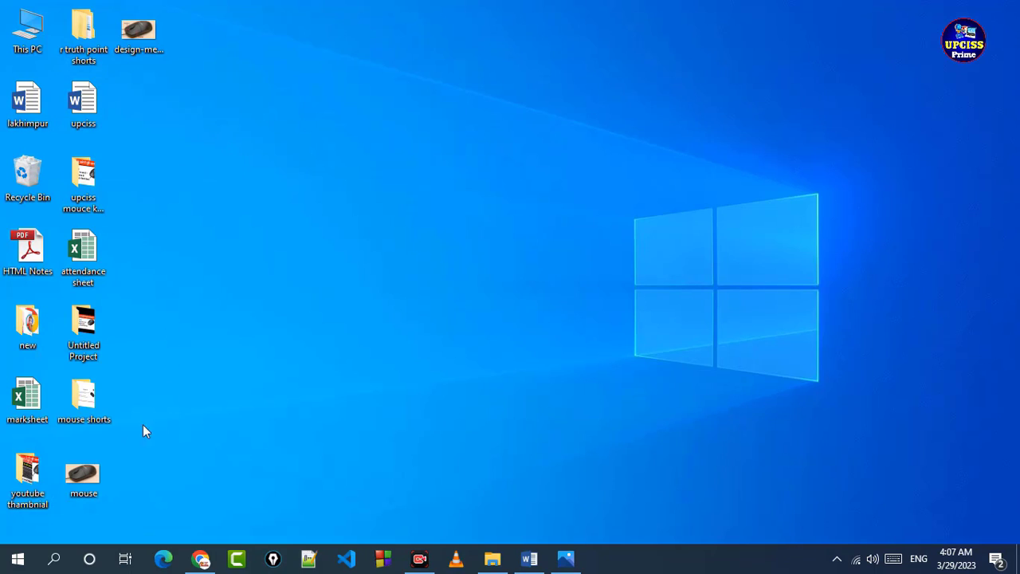
mouse_move(81, 481)
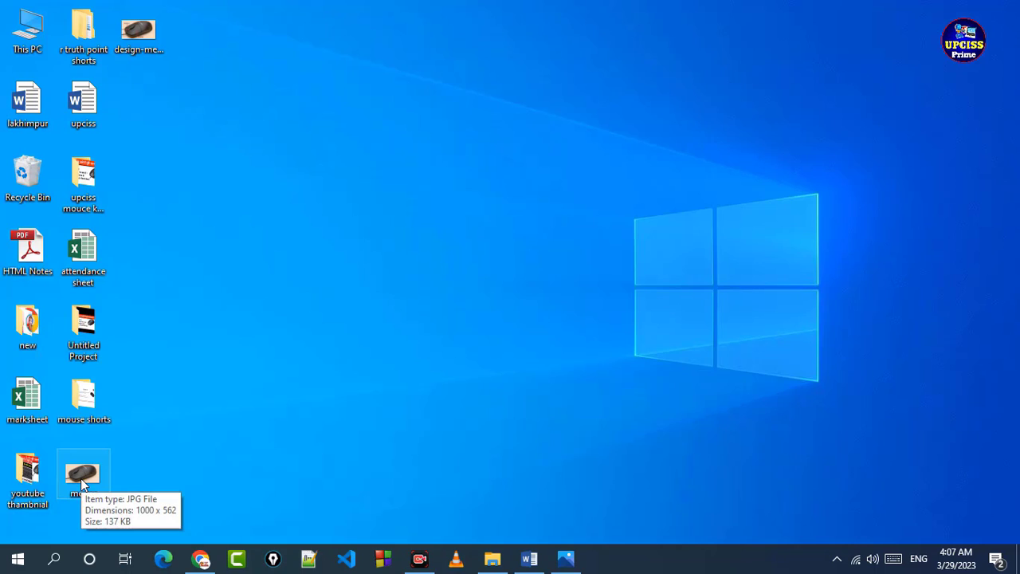
left_click(81, 481)
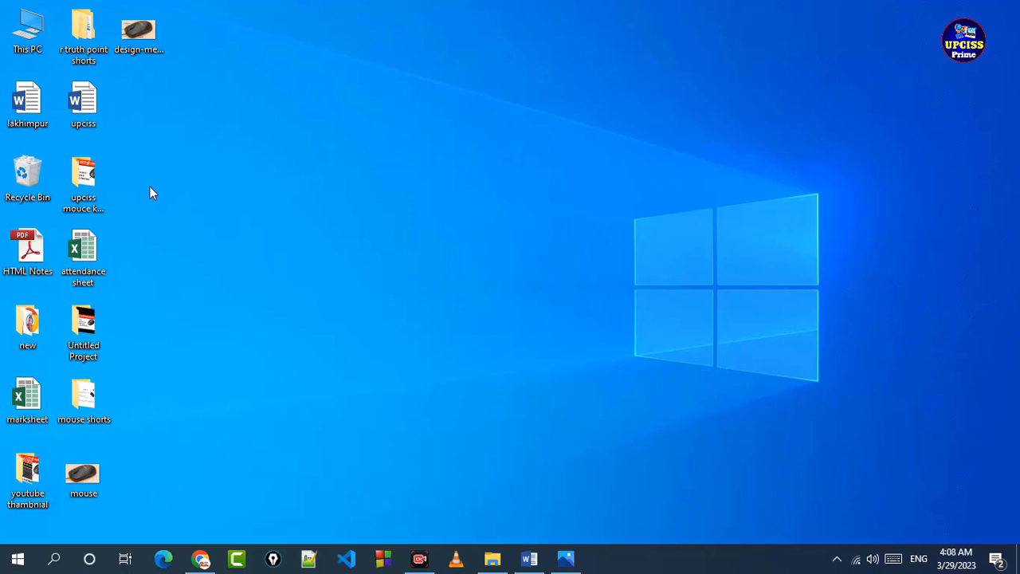
Open the upciss Word document from the desktop, and return to it after viewing the labelled mouse picture again
double_click(89, 112)
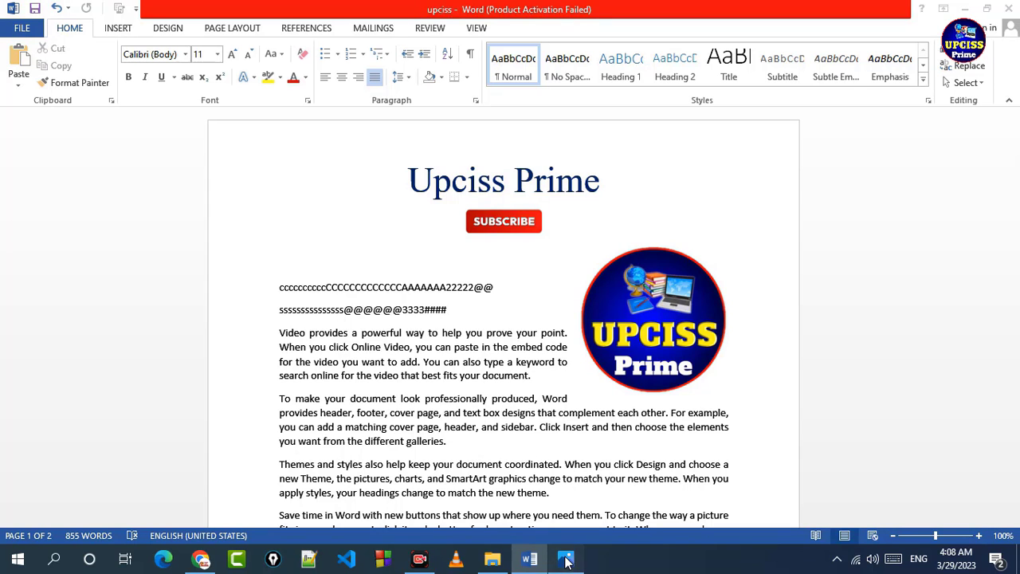
key("alt+Tab")
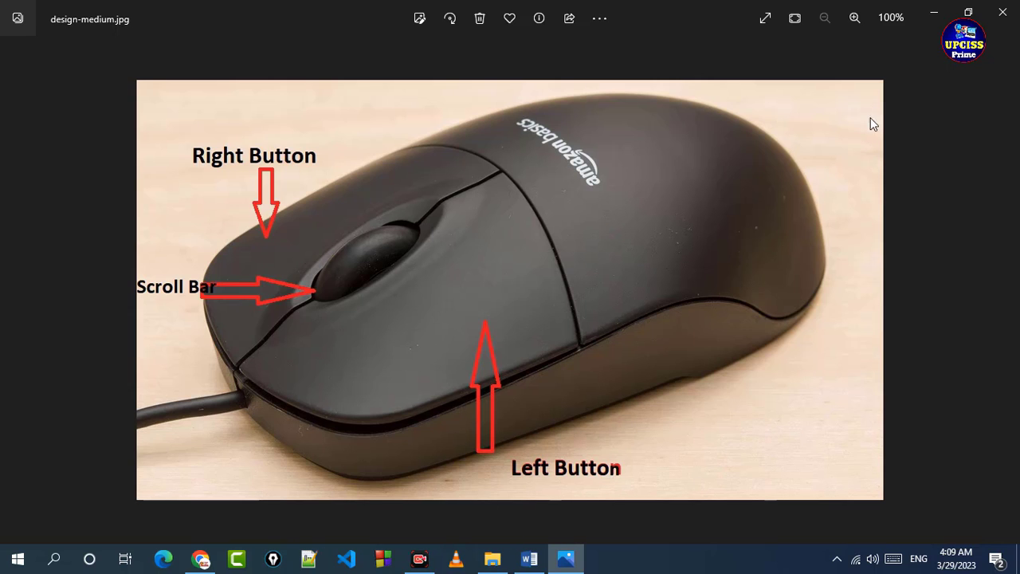
left_click(935, 12)
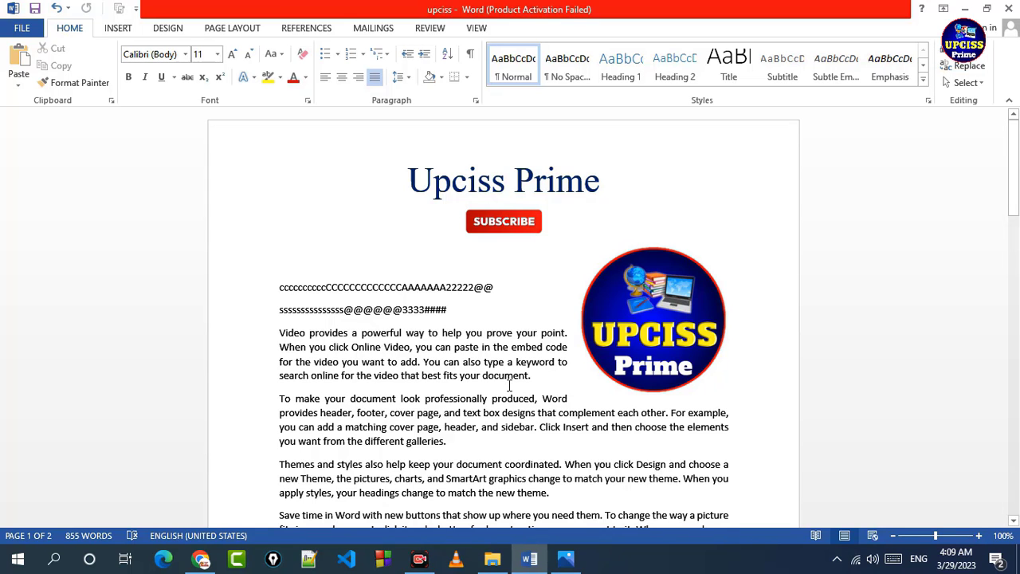
Look through the first page of the upciss document, moving down and back up through its paragraphs
scroll(510, 386, "down", 8)
scroll(918, 137, "up", 6)
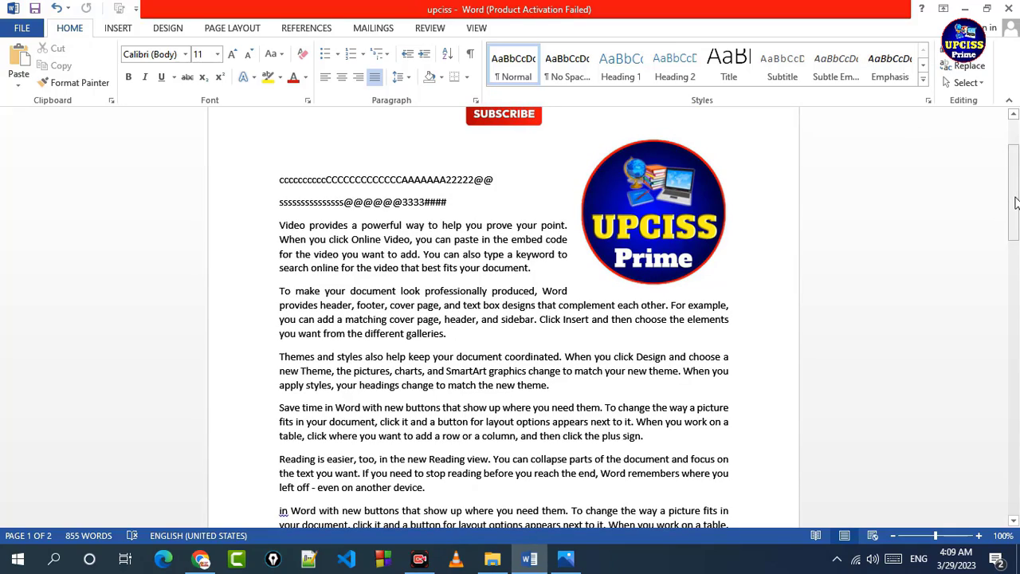
left_click_drag(1015, 203, 1009, 225)
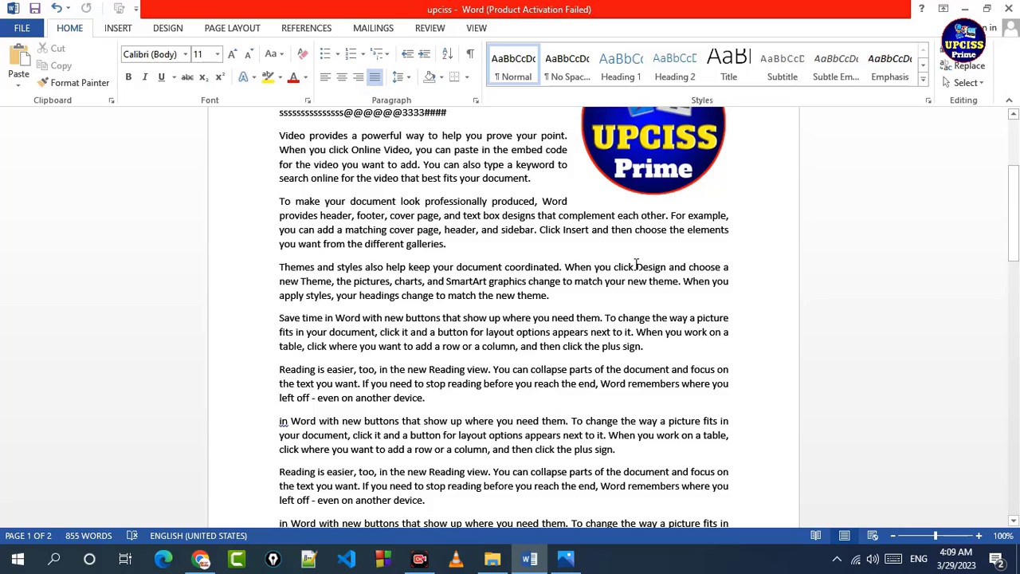
scroll(583, 268, "down", 2)
scroll(583, 267, "up", 1)
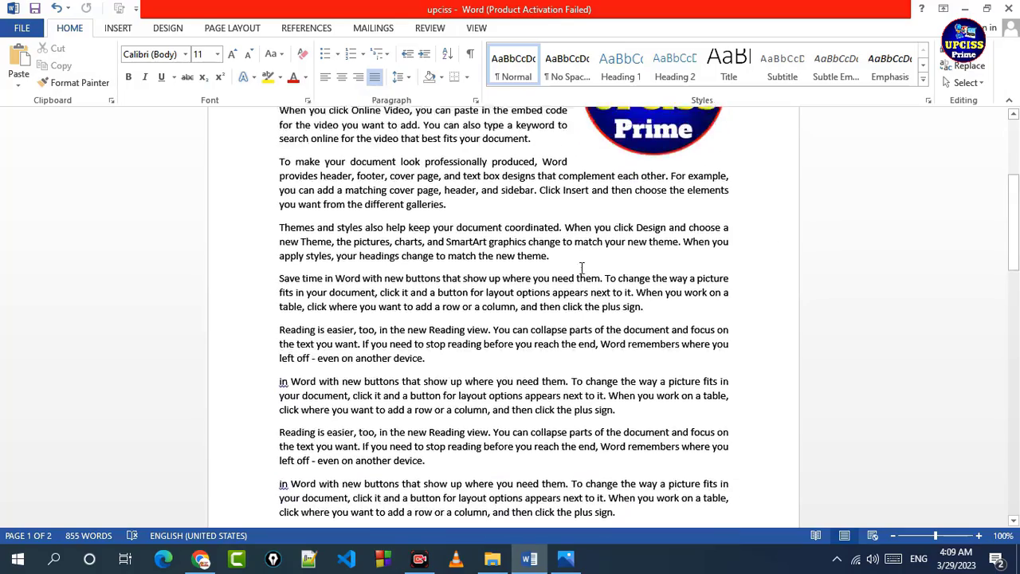
scroll(583, 267, "down", 1)
scroll(583, 268, "up", 2)
scroll(582, 268, "down", 10)
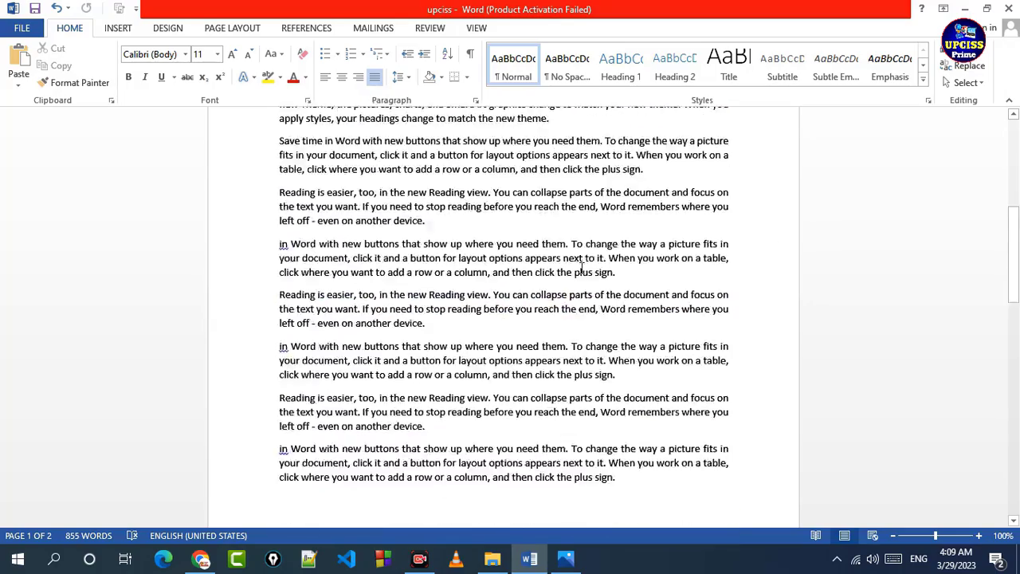
scroll(582, 268, "up", 10)
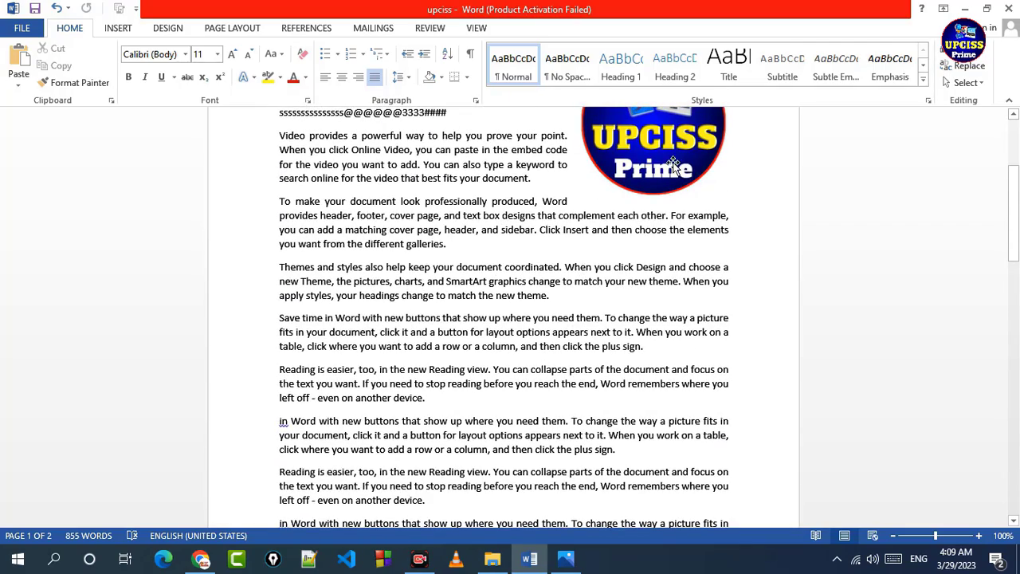
Minimize the Word document and review the labelled mouse picture before returning to the desktop
left_click(966, 8)
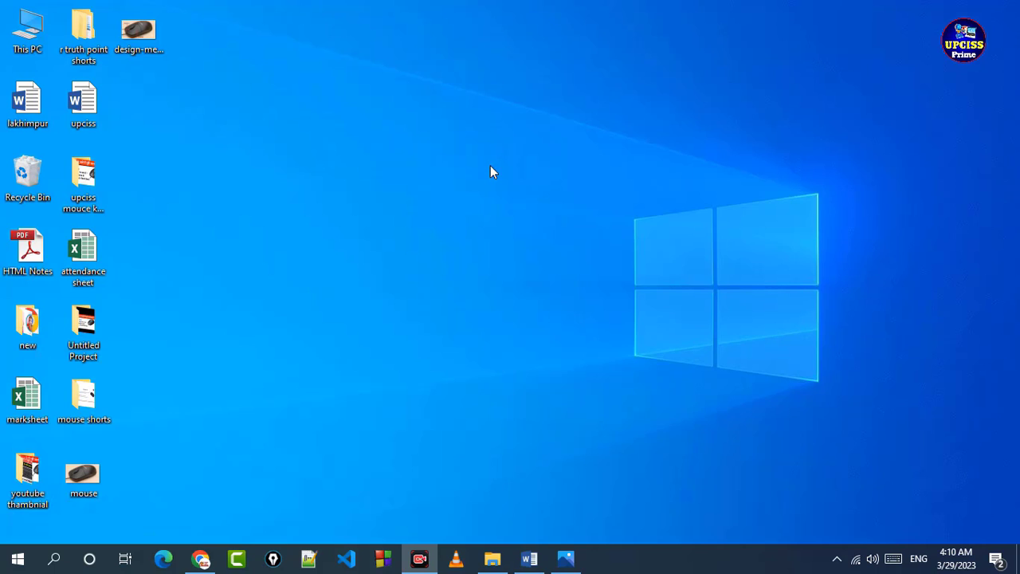
left_click(566, 558)
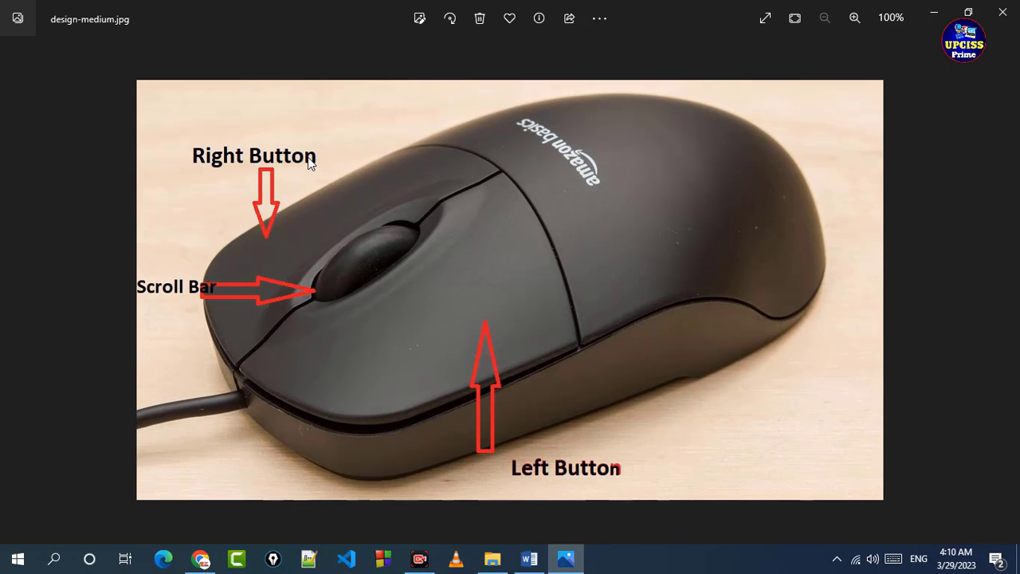
key("super+d")
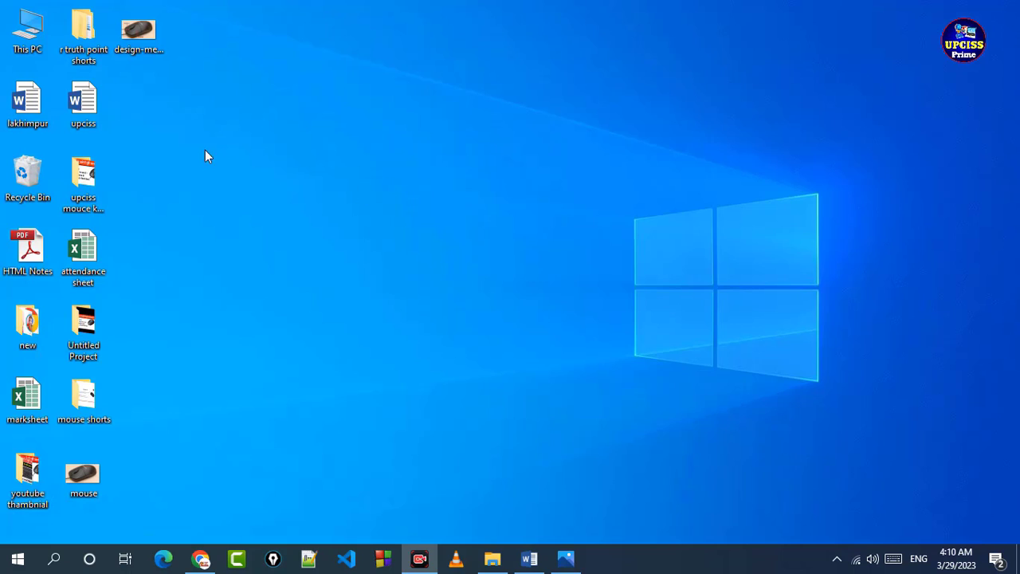
Examine the general properties of the upciss document on the desktop, and close them without changes
right_click(90, 110)
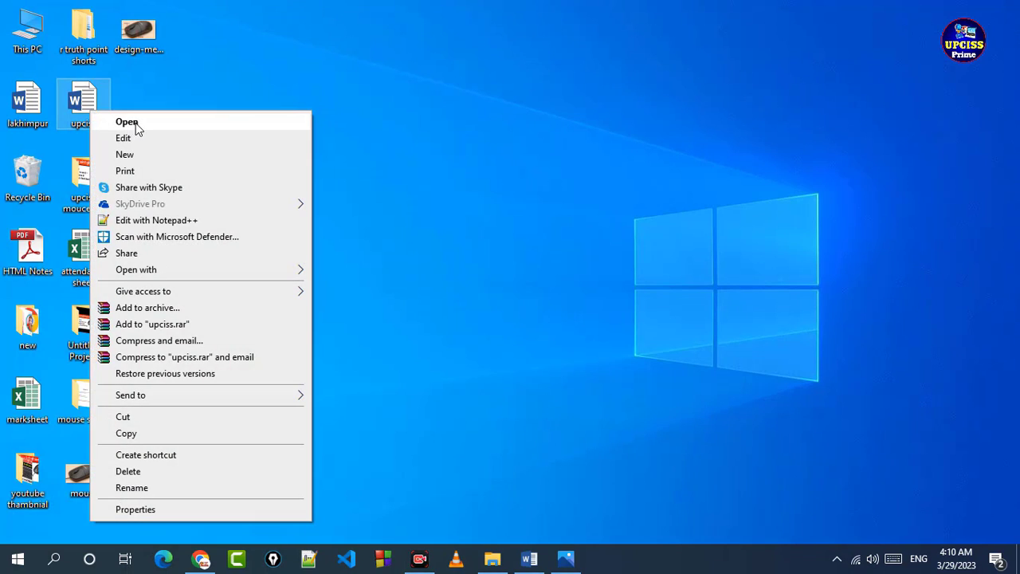
left_click(136, 511)
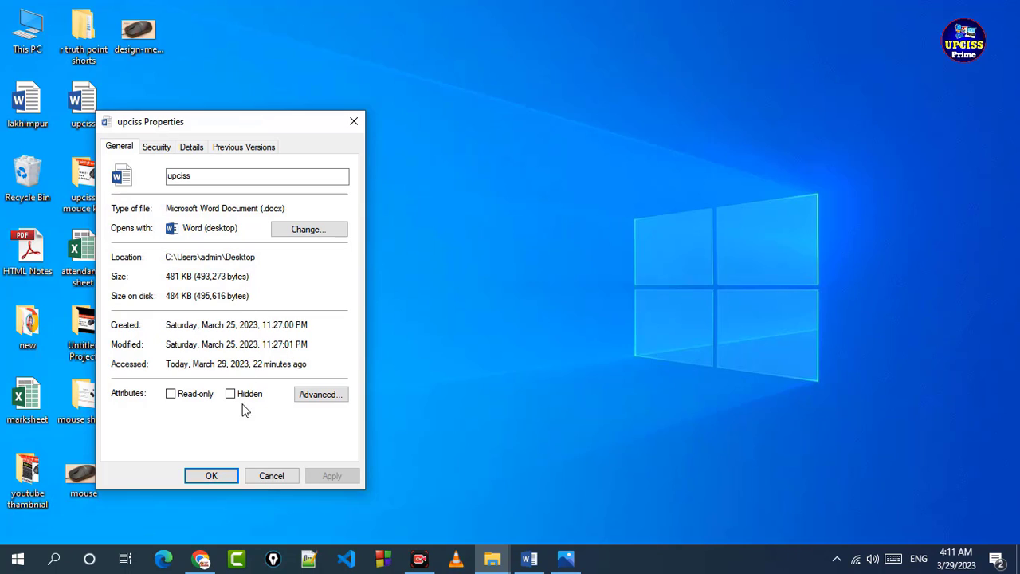
left_click(270, 476)
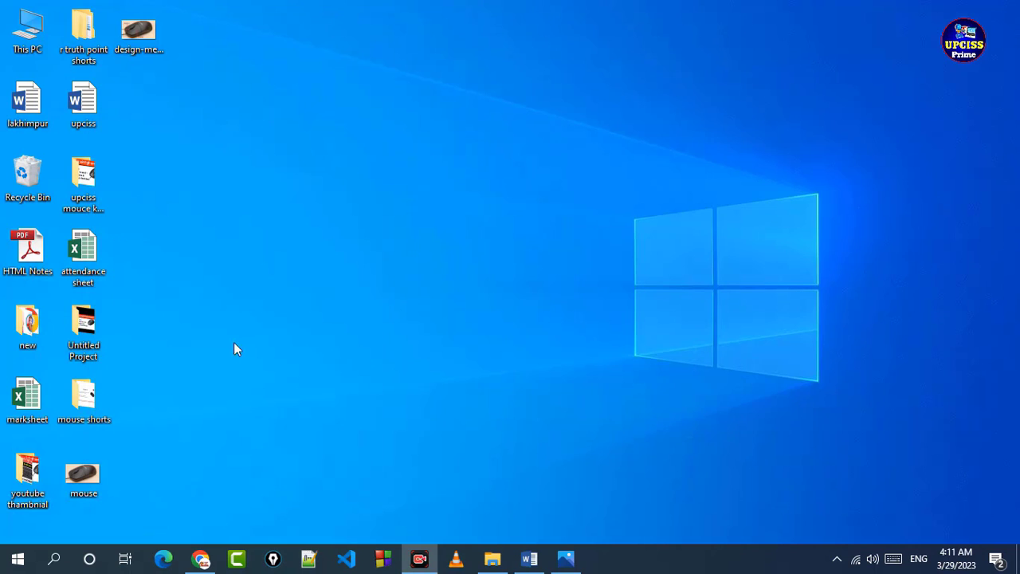
Copy the upciss document and paste a duplicate of it onto the desktop
right_click(92, 110)
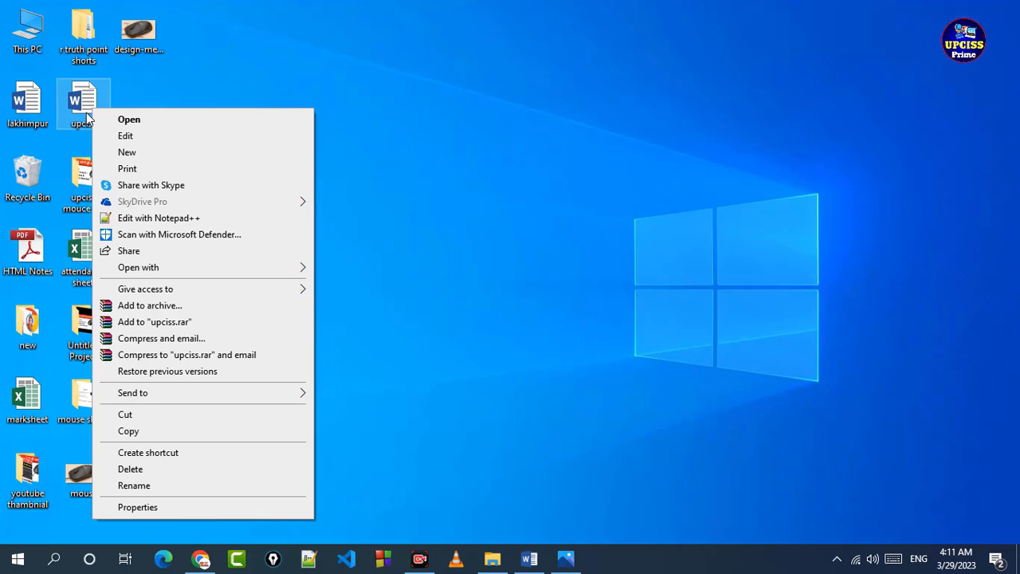
left_click(129, 432)
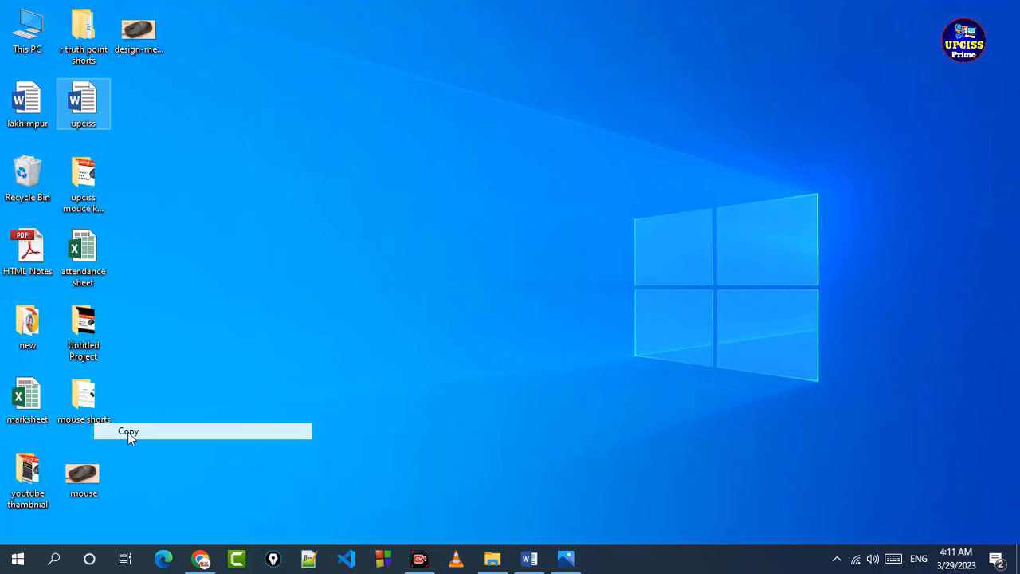
right_click(229, 162)
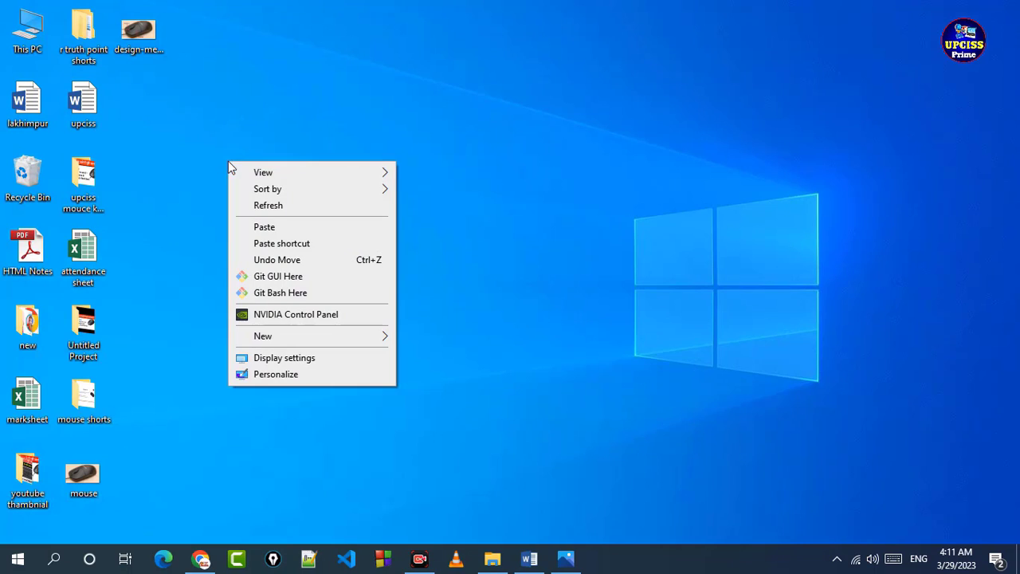
left_click(265, 228)
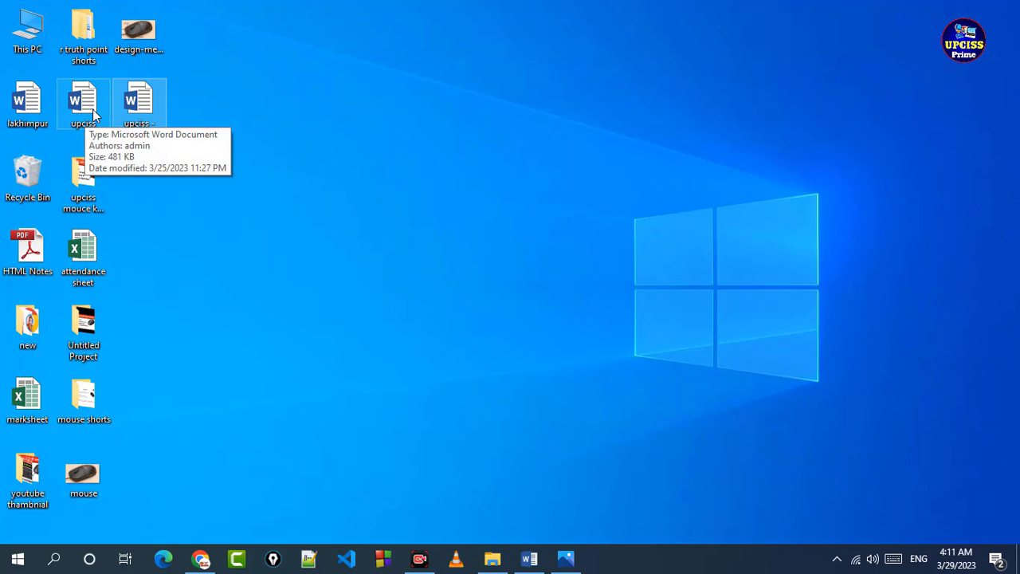
Rename the pasted copy of the upciss document as "upciss prime" and delete it from the desktop
right_click(135, 112)
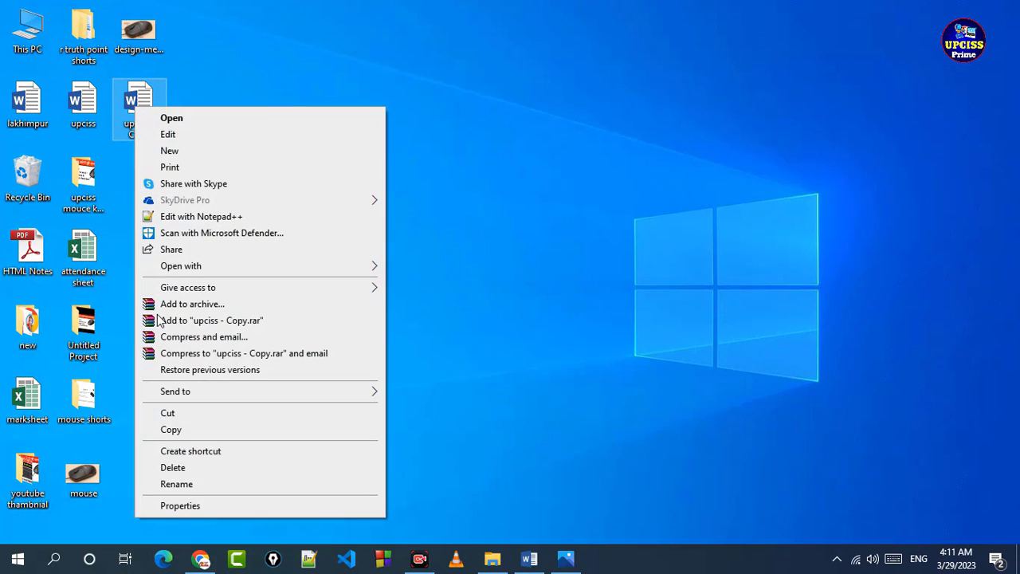
left_click(185, 483)
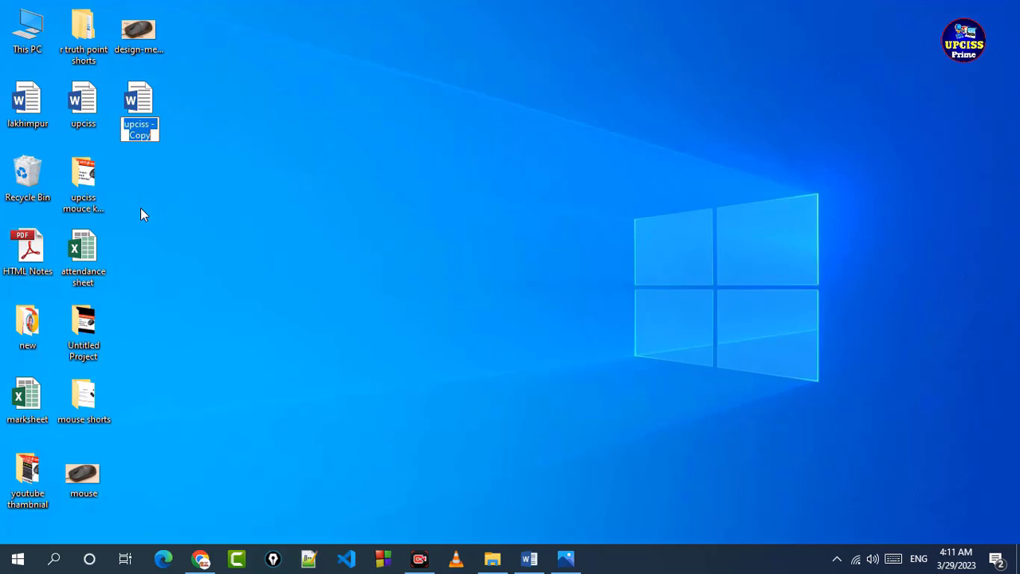
type("upc")
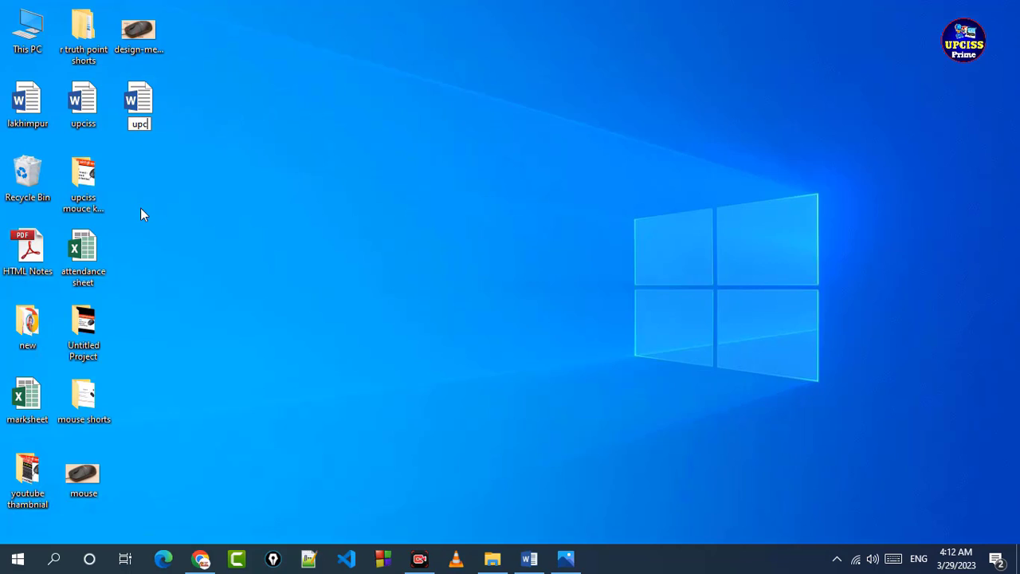
type("iss prime")
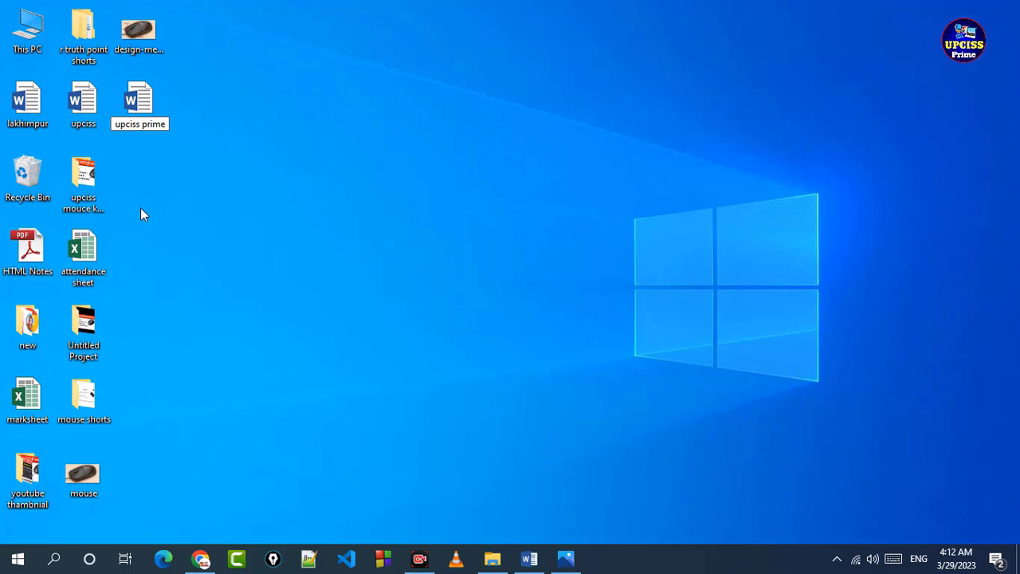
key("Return")
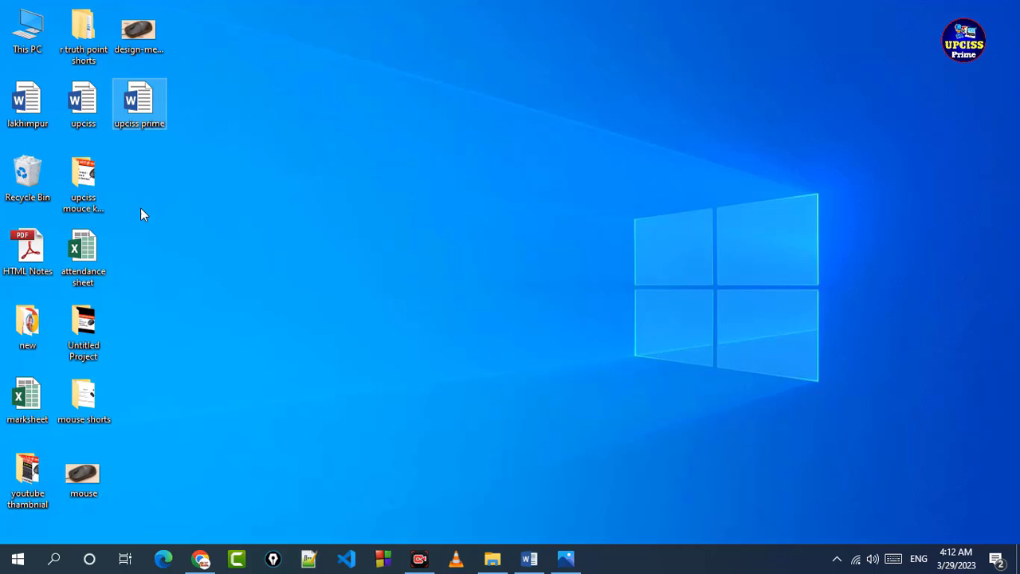
right_click(141, 106)
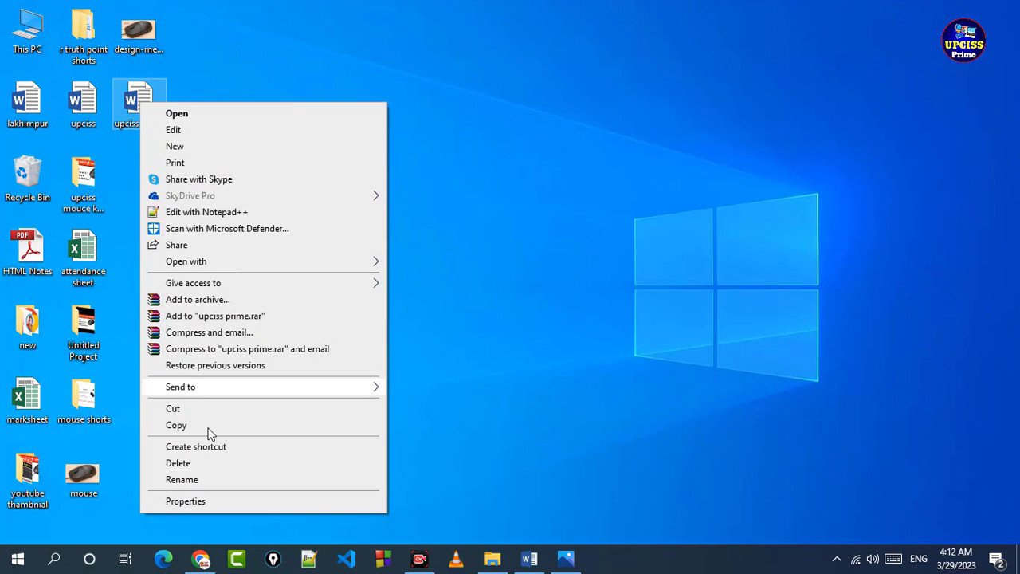
left_click(176, 462)
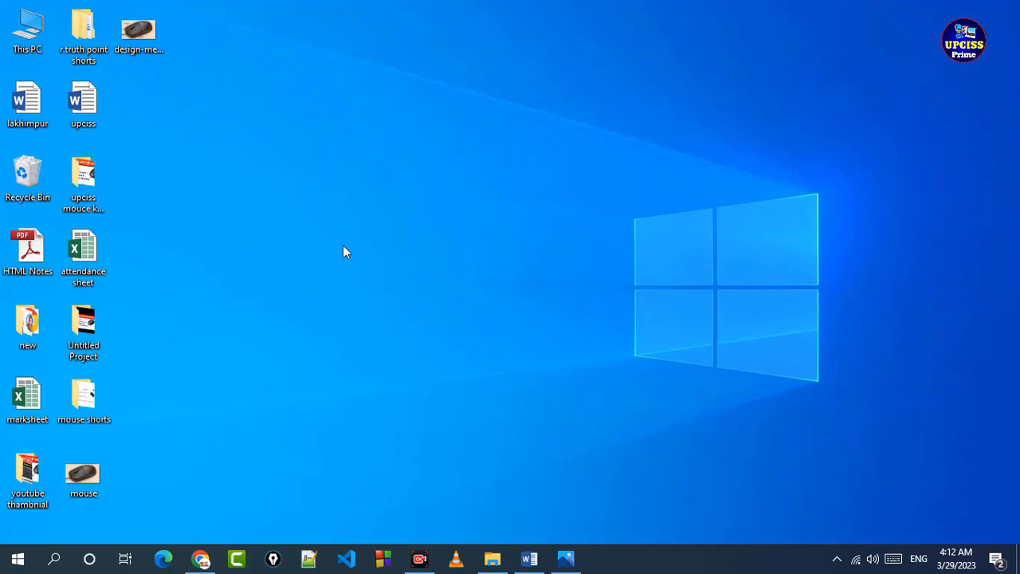
Change the desktop icon view to large icons
right_click(293, 121)
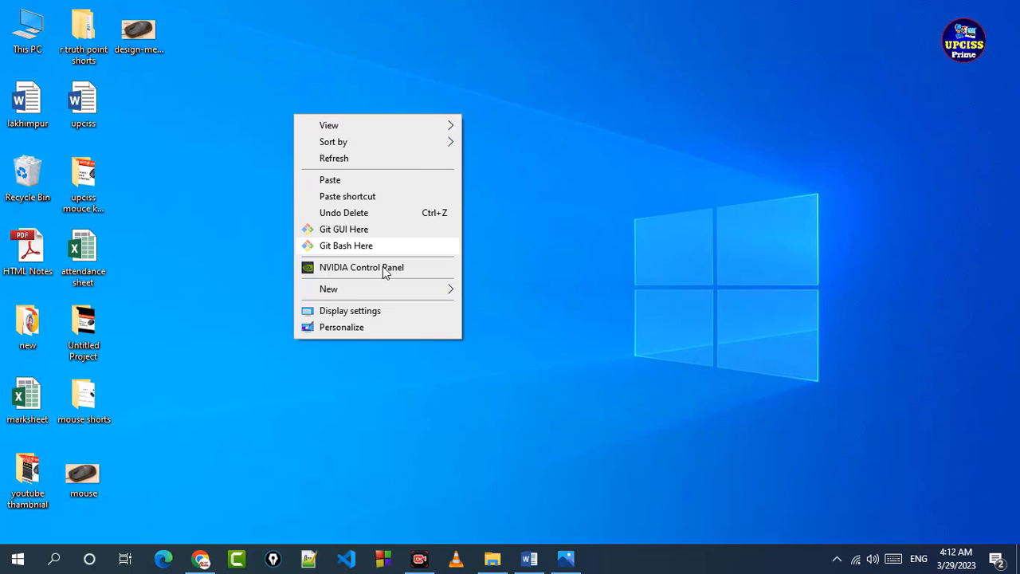
mouse_move(372, 132)
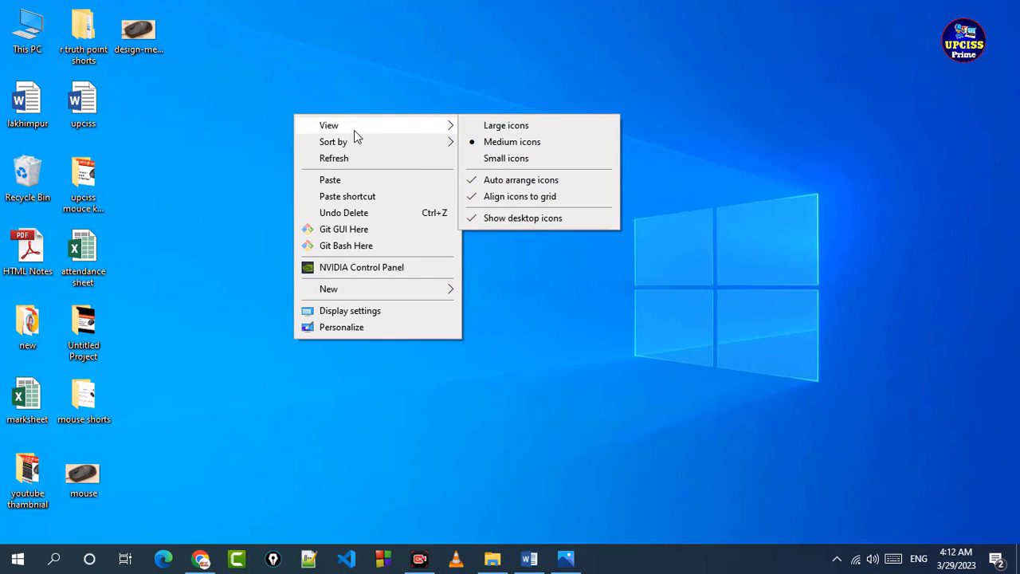
left_click(546, 125)
Set the desktop icon view back to medium icons
right_click(570, 139)
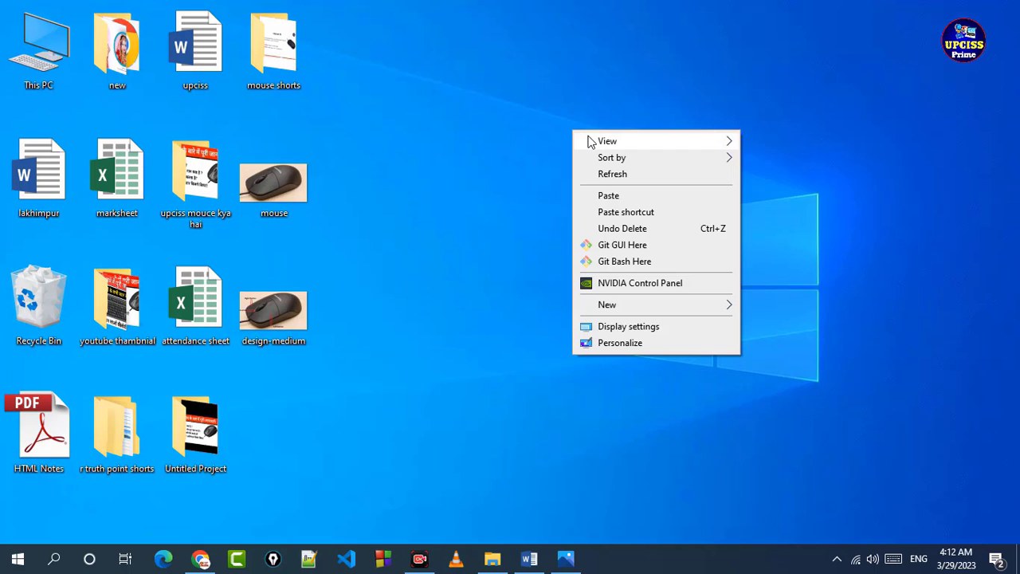
mouse_move(649, 148)
left_click(746, 156)
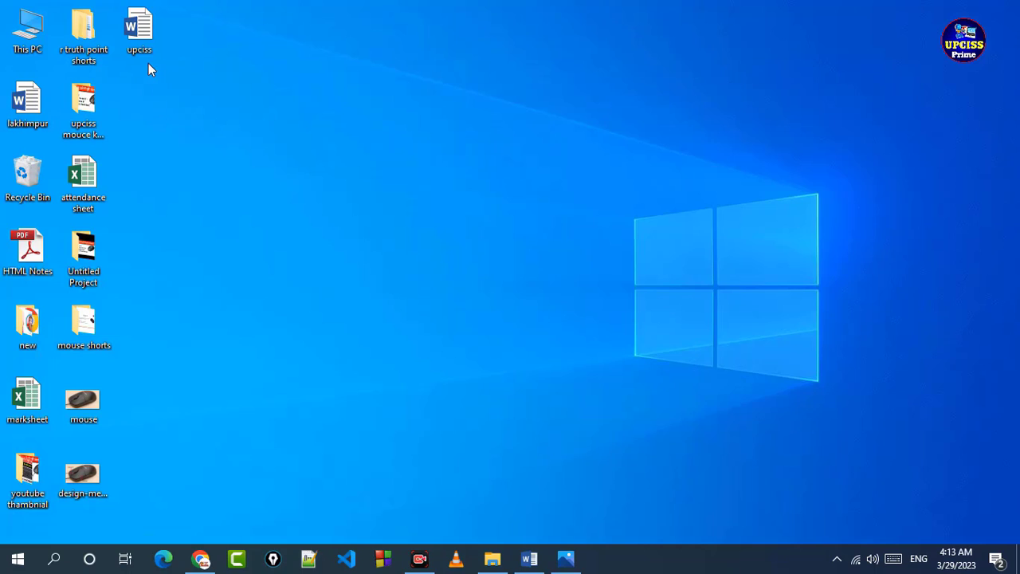
mouse_move(140, 46)
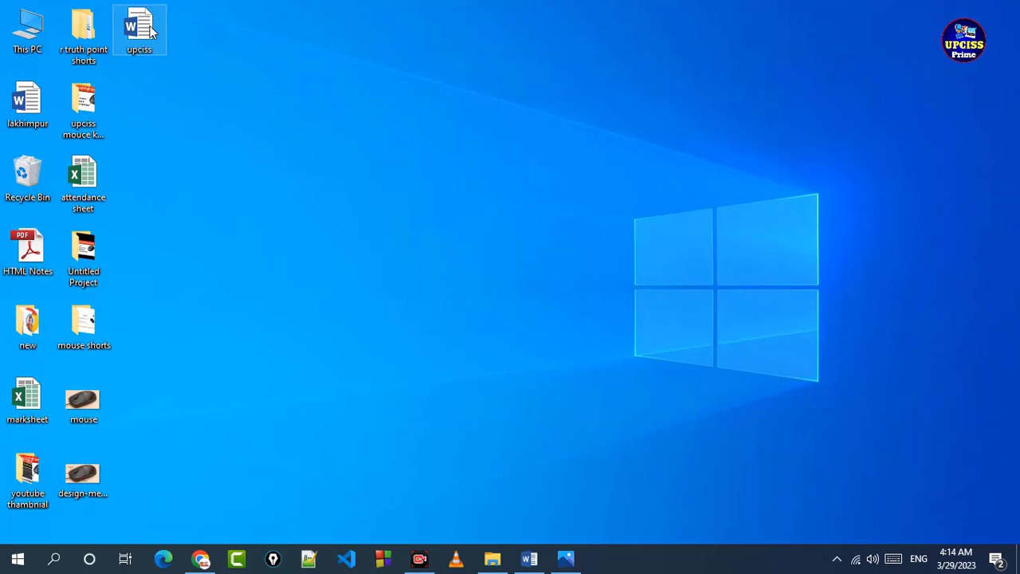
Move the upciss document and the attendance sheet to the empty desktop area beyond the Windows logo, with the sheet directly below the document
left_click_drag(150, 27, 166, 27)
left_click_drag(409, 53, 958, 162)
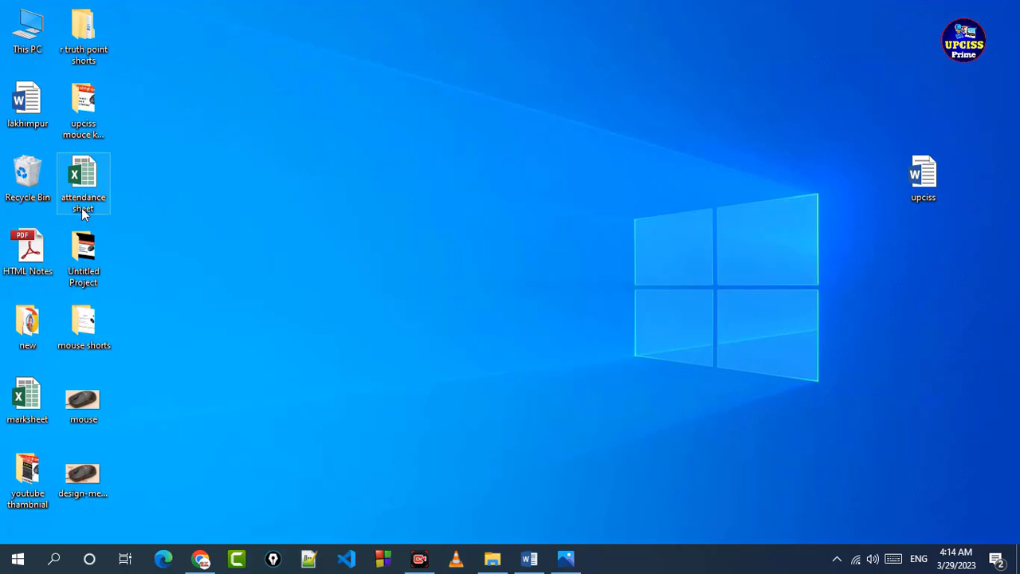
mouse_move(87, 182)
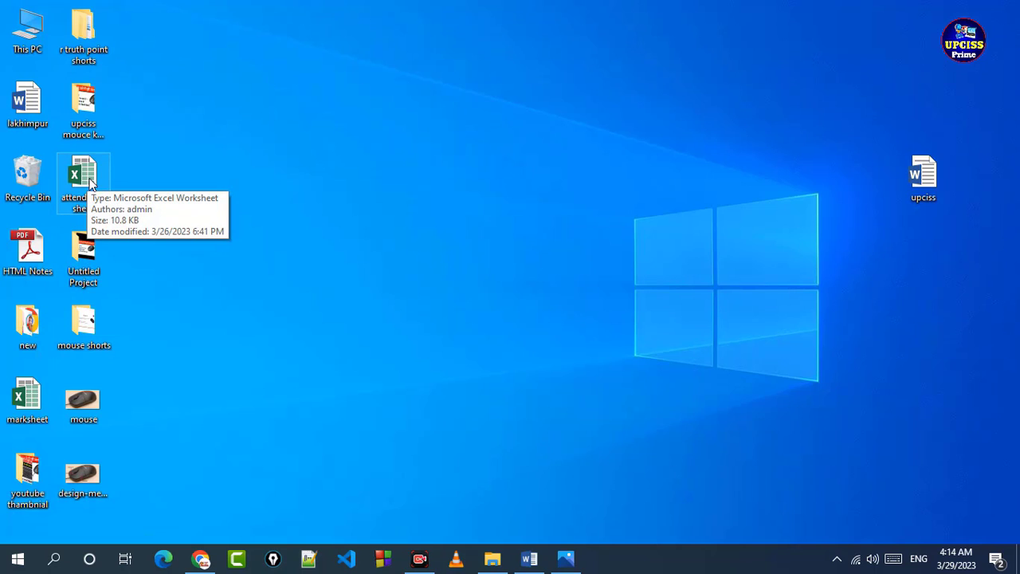
left_click_drag(90, 179, 946, 278)
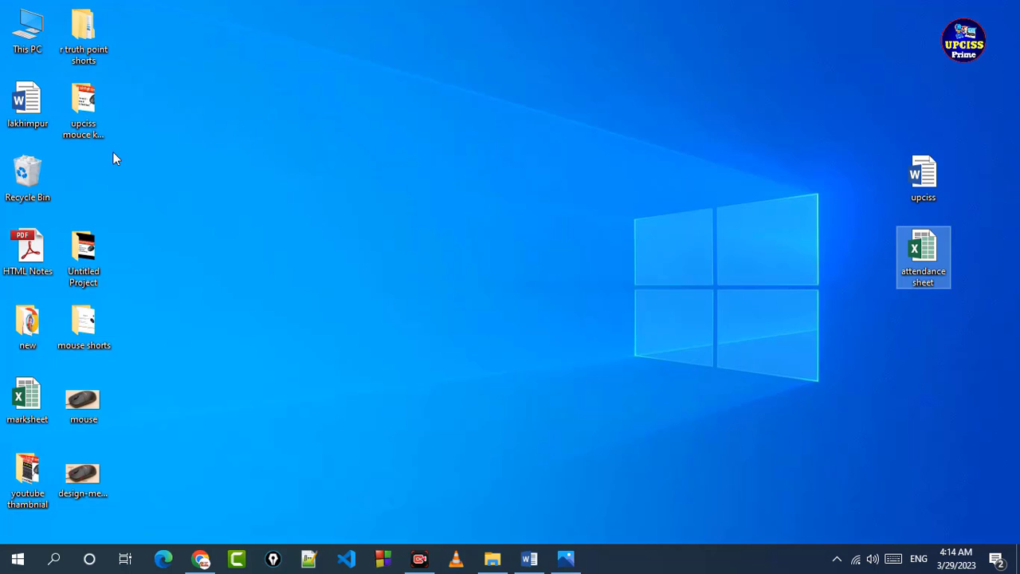
Open the lakhimpur document from the desktop, and minimize it and the upciss document window
double_click(34, 110)
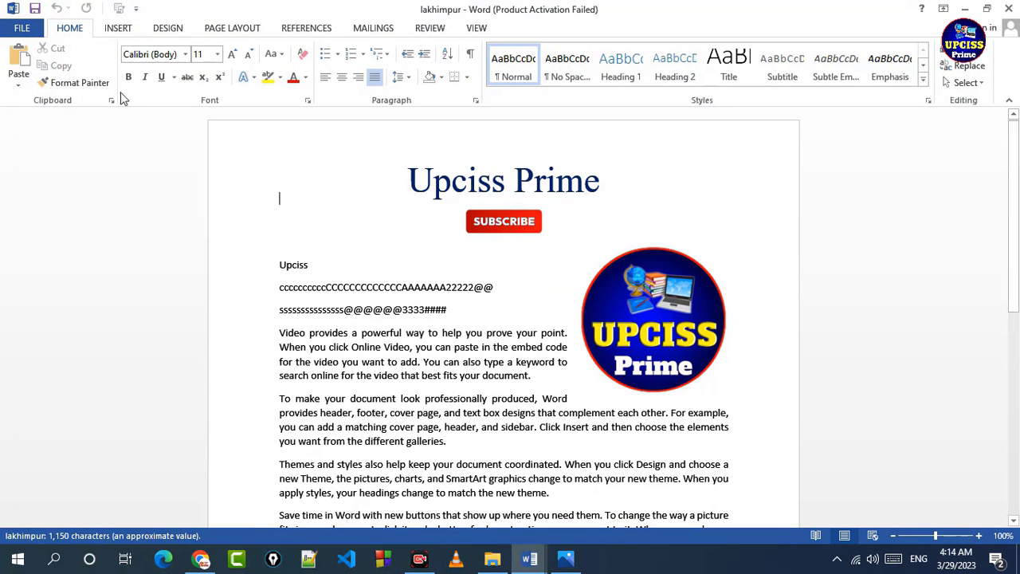
left_click(966, 8)
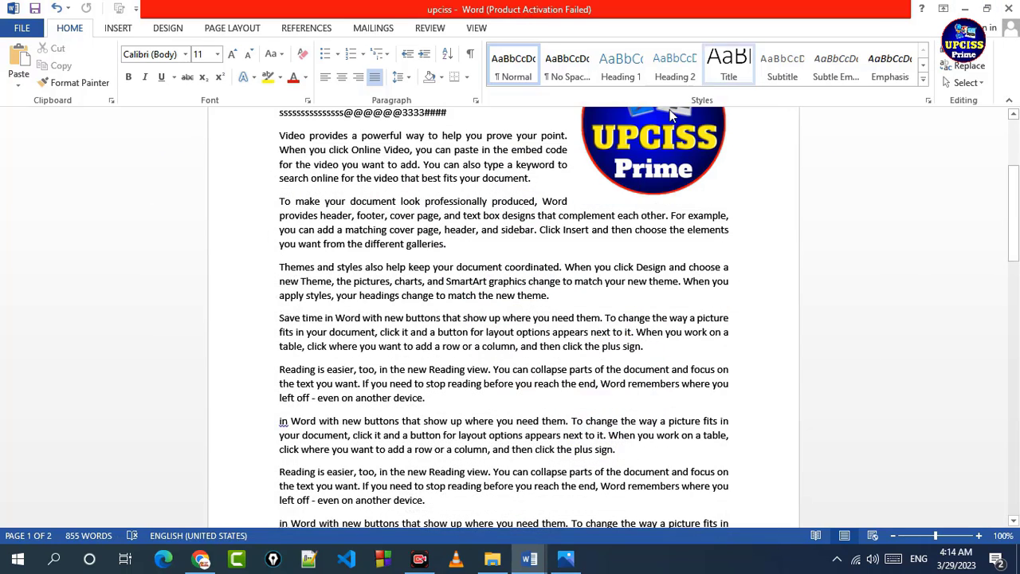
left_click(964, 10)
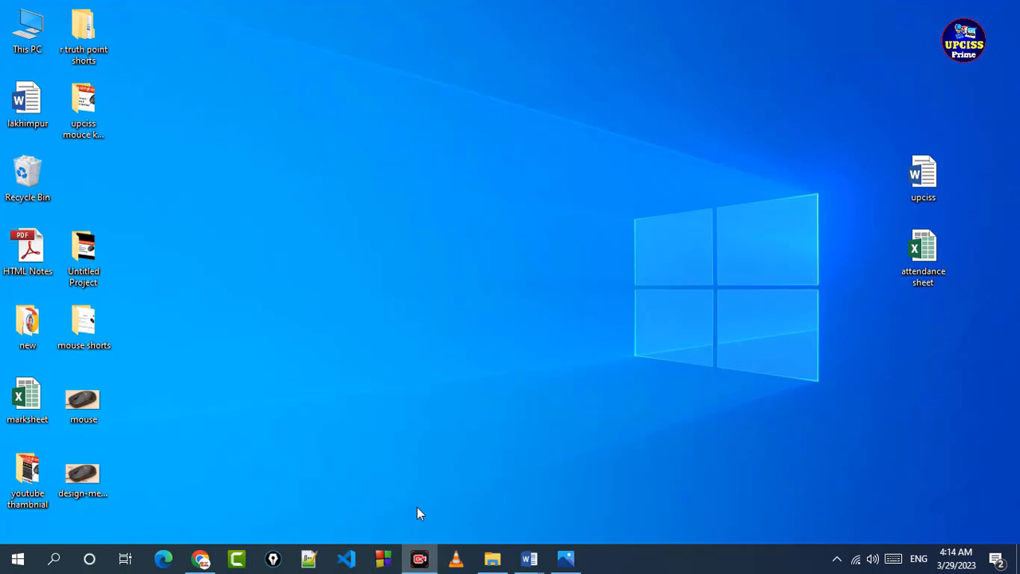
Switch to the Photos app to view the labelled mouse picture design-medium.jpg
left_click(573, 563)
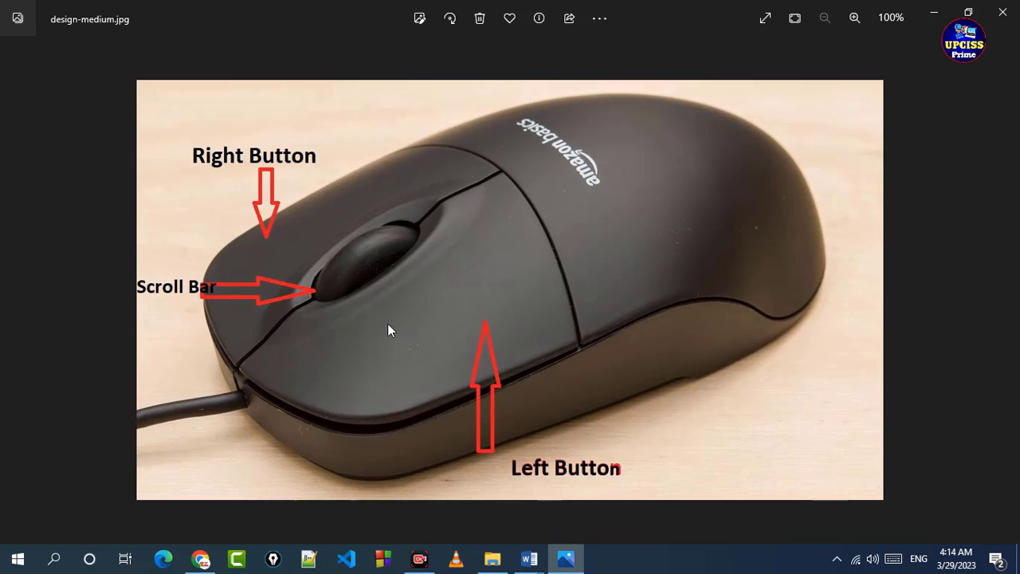